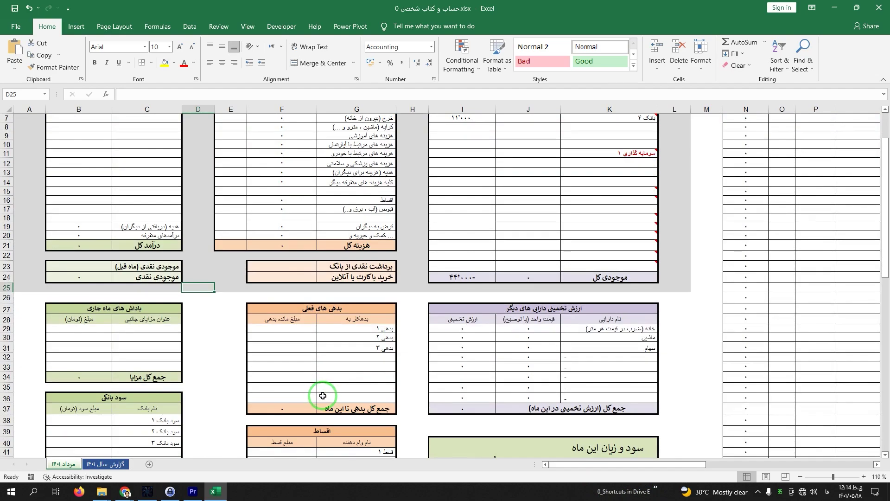
Enter سوپر مارکت as the item name in Q5, the second row of the food table (مواد غذایی)
scroll(322, 395, up, 2)
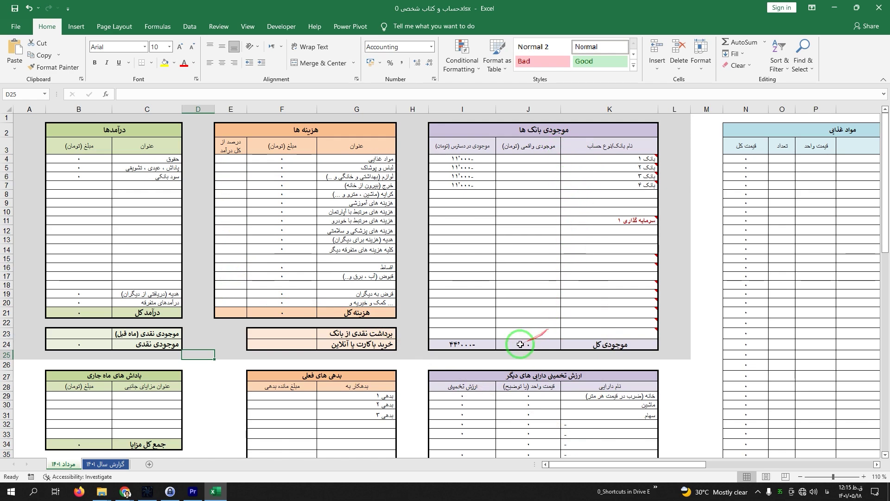
drag(647, 464, 739, 478)
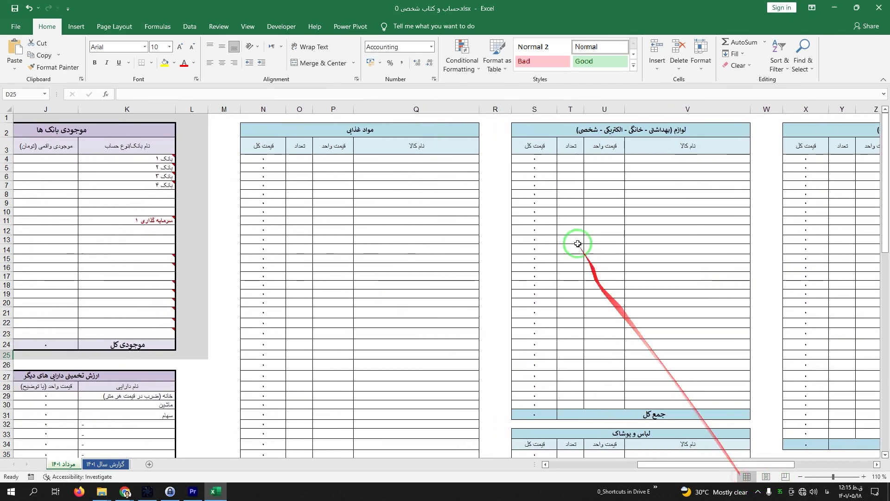
click(426, 166)
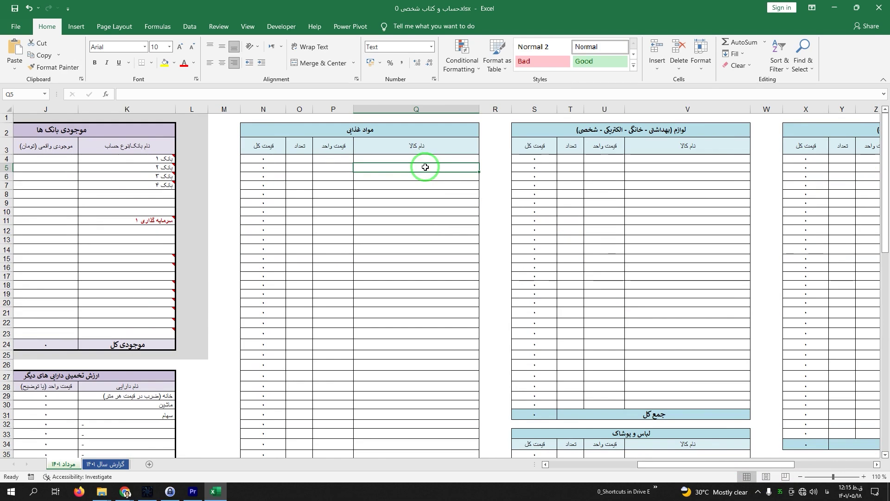
click(459, 159)
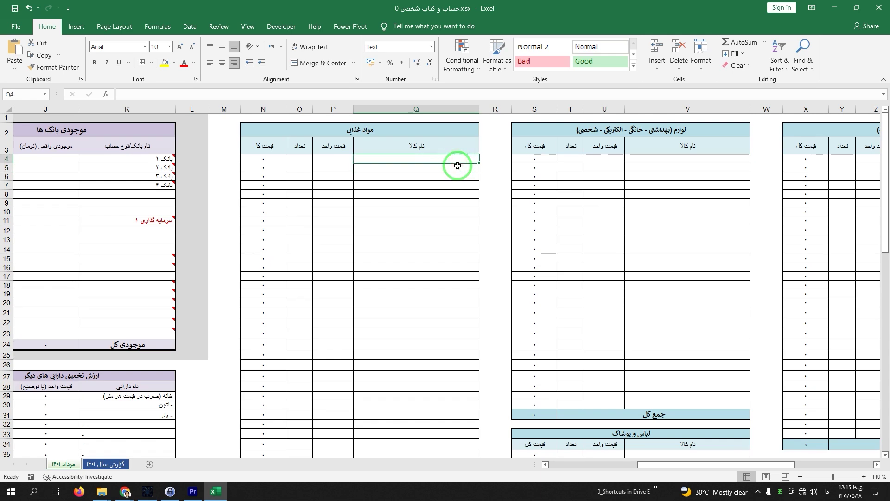
click(458, 166)
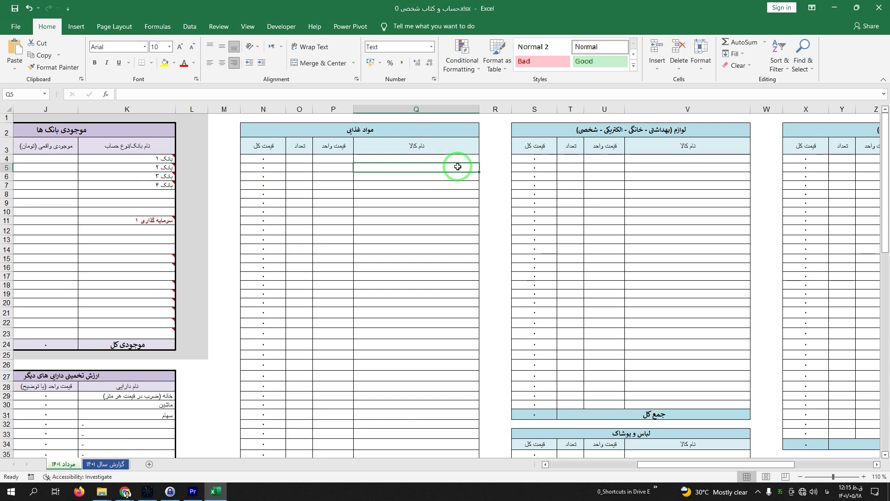
text(سوپر مارکت)
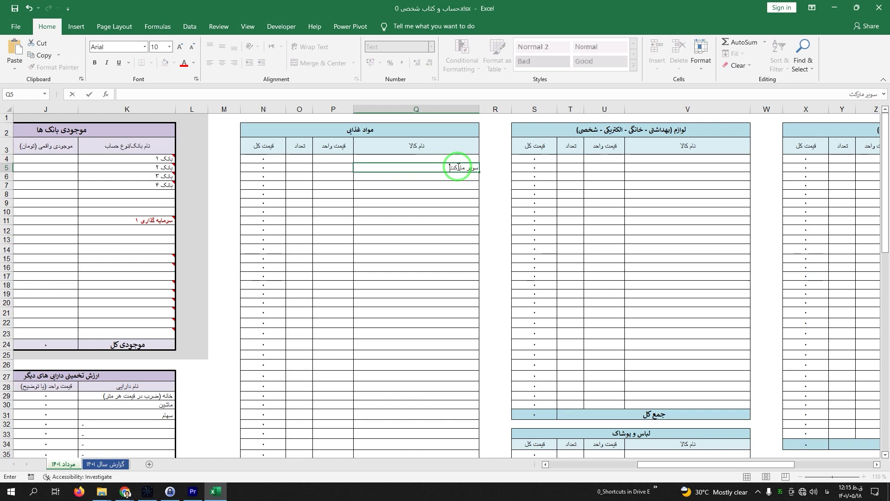
key(Return)
Set the سوپر مارکت item's unit price to 150000 and its quantity to 1 in the food table
key(Up)
key(Right)
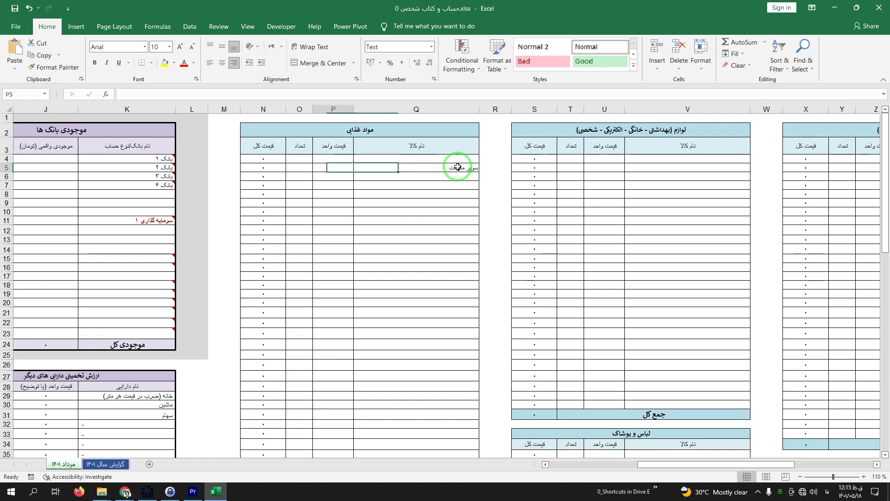
text(150000)
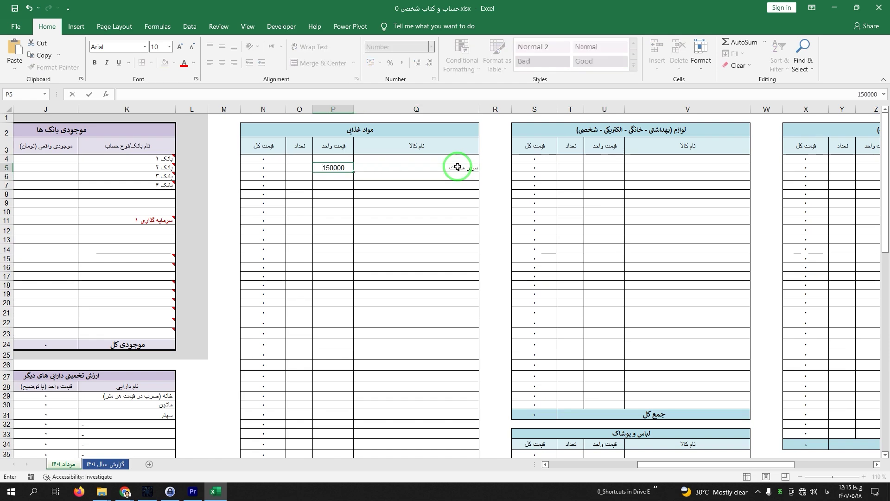
key(Return)
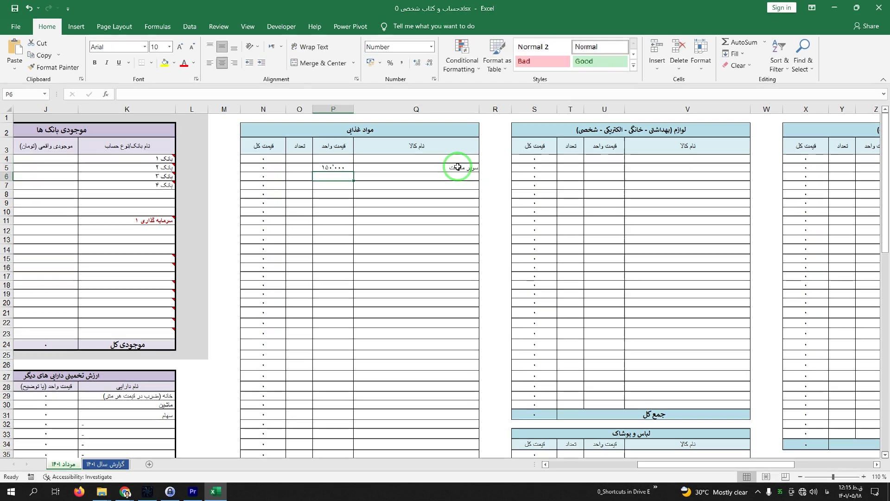
key(Up)
key(Left)
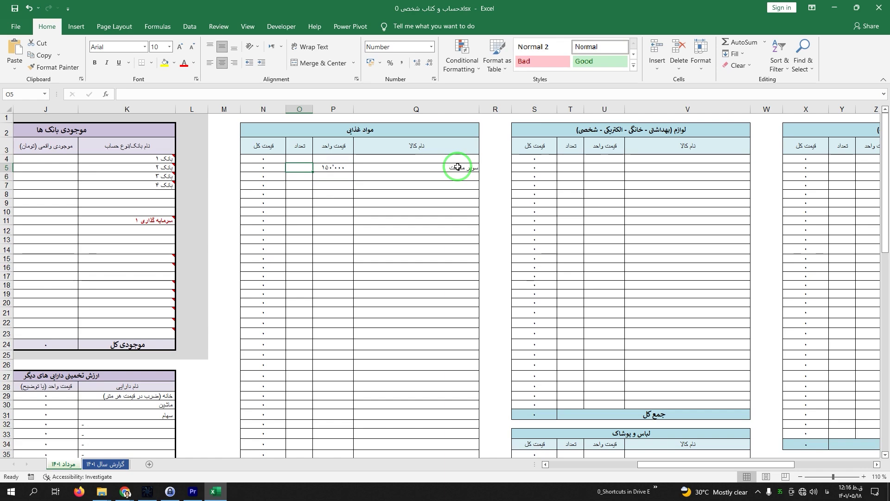
text(1)
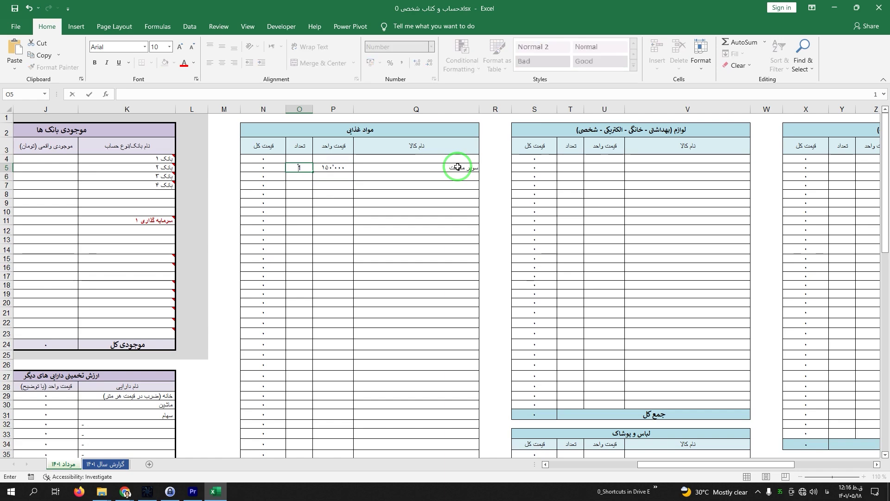
key(Return)
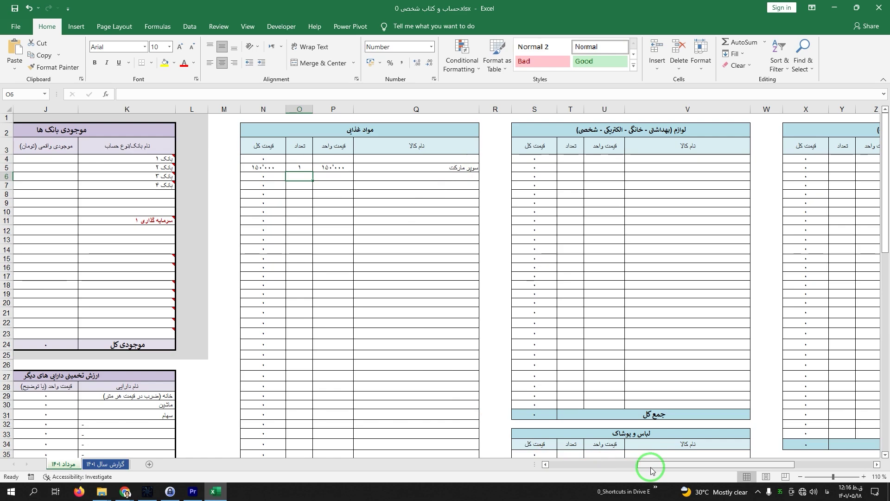
Set the salary (حقوق) amount in the income table, cell B4, to 7000000
drag(651, 469, 552, 471)
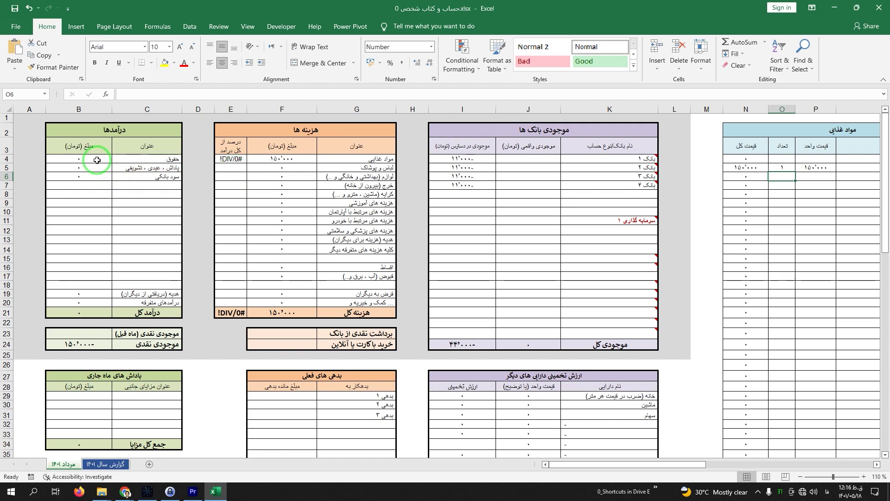
click(97, 159)
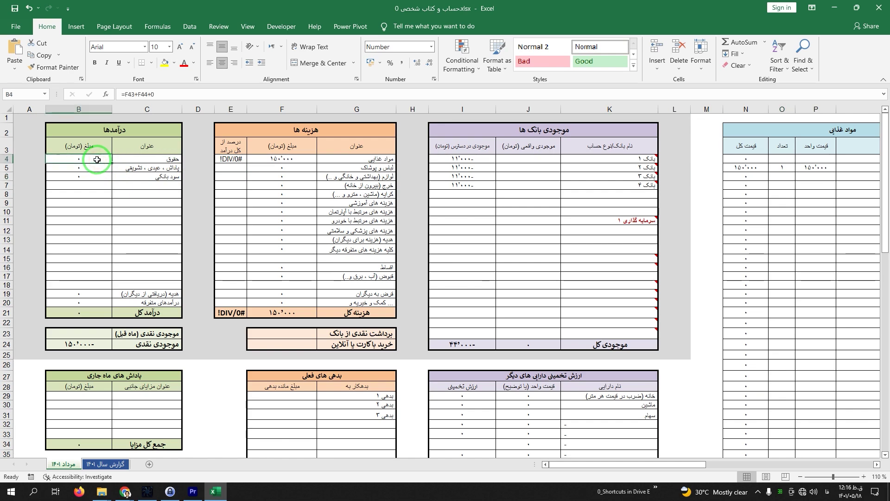
text(7000000)
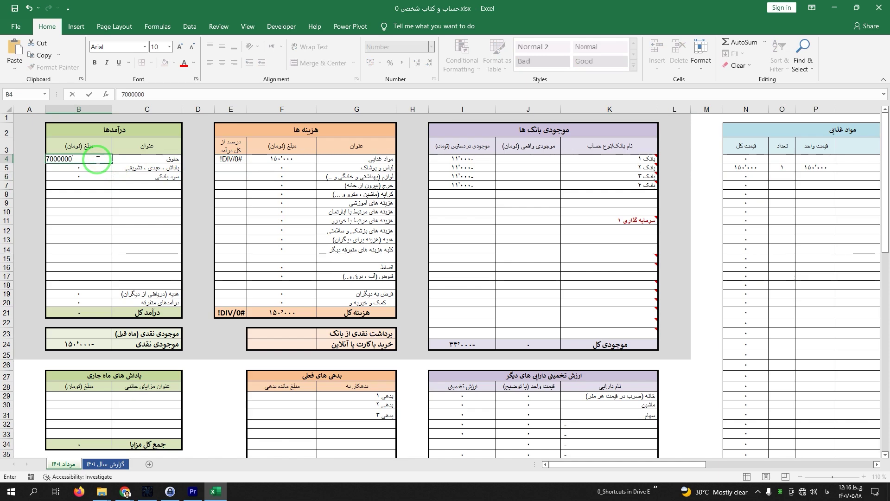
key(Return)
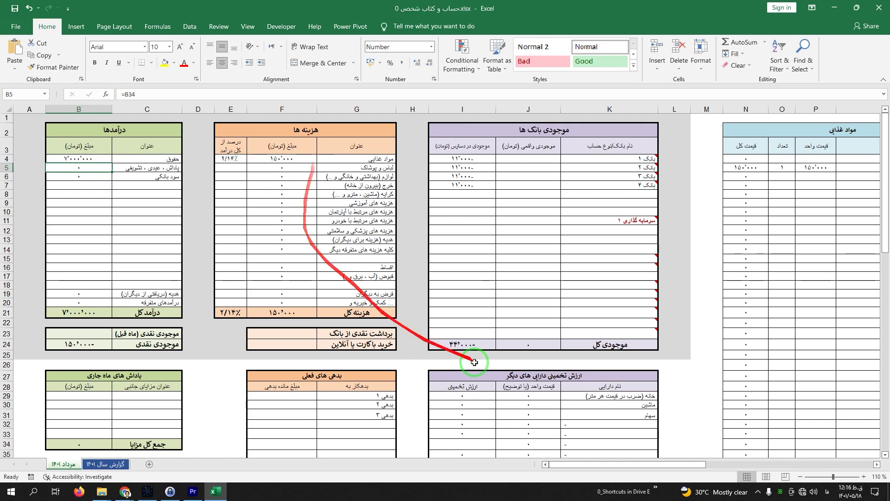
Enter پیراهن as the item name in V36, the second row of the clothing table (لباس و پوشاک)
drag(616, 464, 705, 457)
scroll(578, 423, down, 4)
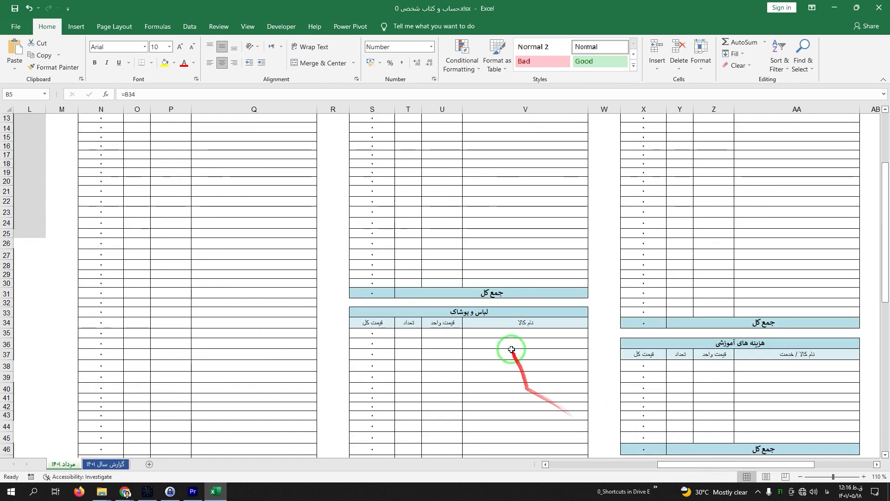
click(511, 344)
text(پیراهن)
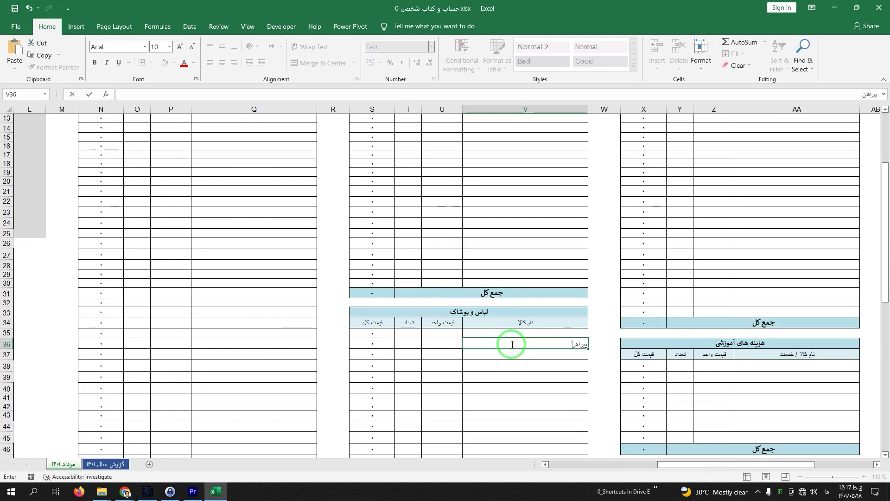
Set the پیراهن item's unit price to 100000 and its quantity to 2 in the clothing table
key(Left)
text(1)
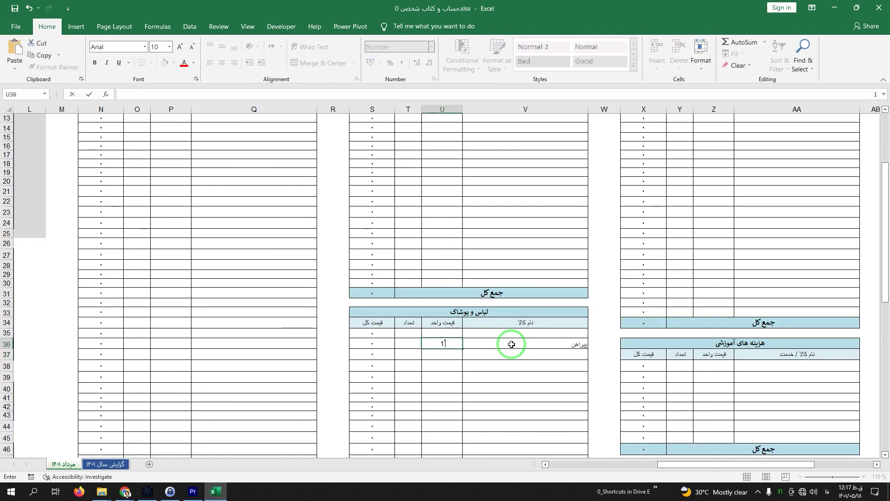
text(00000)
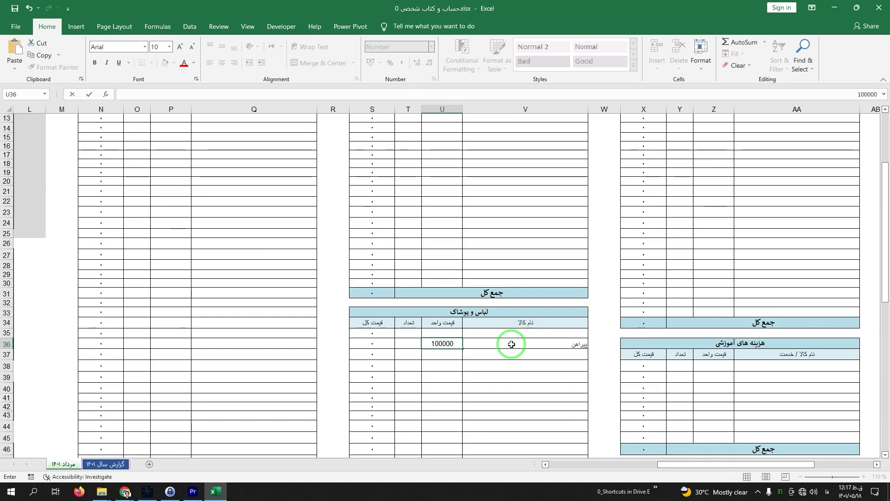
key(Return)
key(Up)
key(Left)
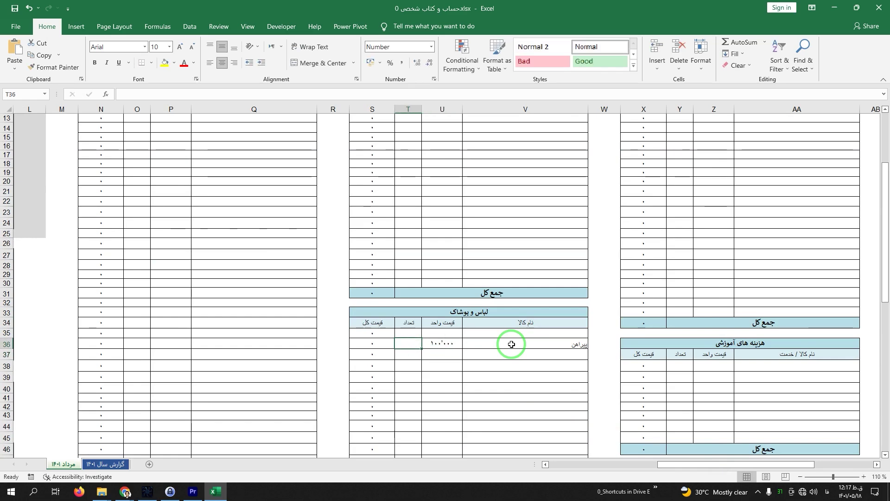
text(2)
key(Return)
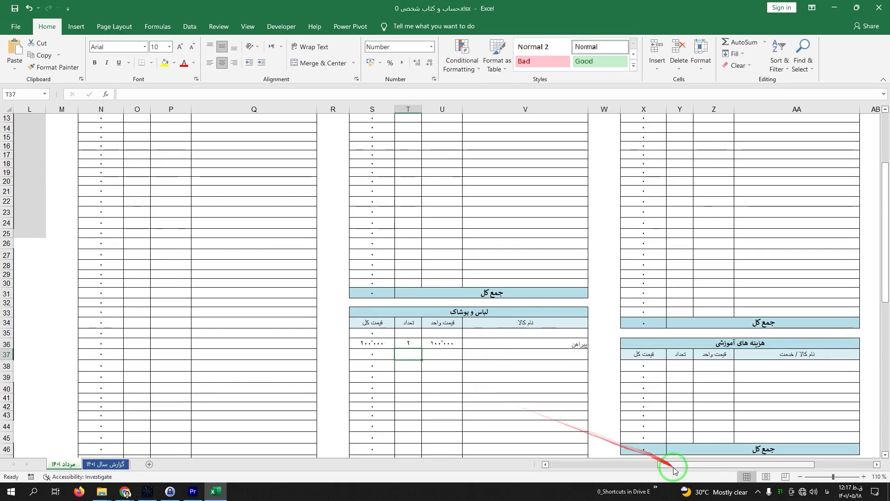
Review the month's income, expense, bank, asset, debt, bill and charity tables, the profit-and-loss figure and the itemised expense tables
drag(673, 469, 556, 468)
scroll(84, 284, up, 4)
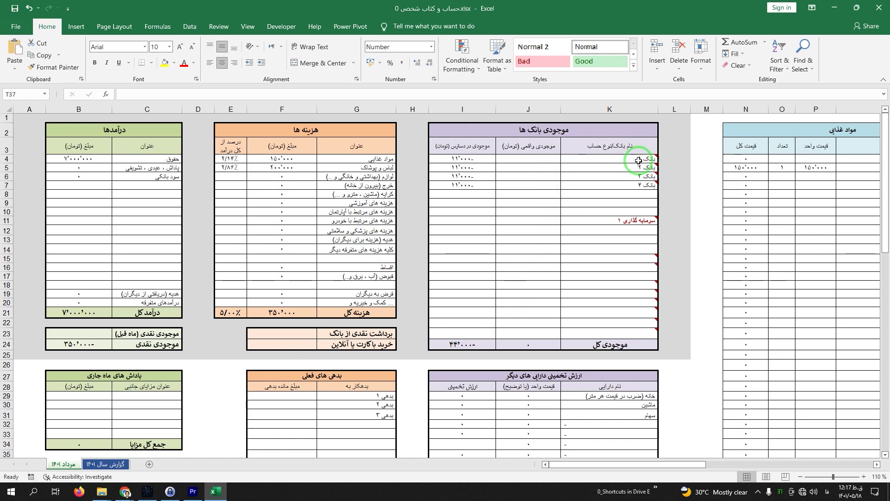
mouse_move(642, 160)
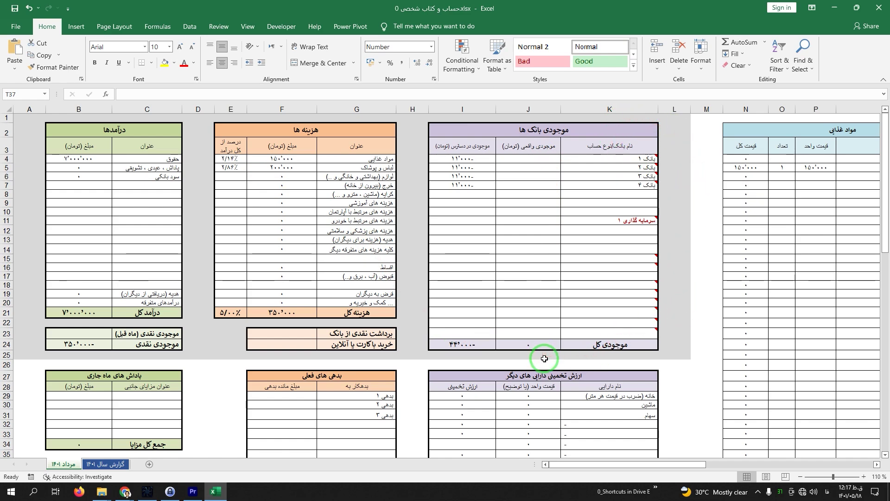
scroll(545, 361, down, 2)
scroll(544, 361, down, 2)
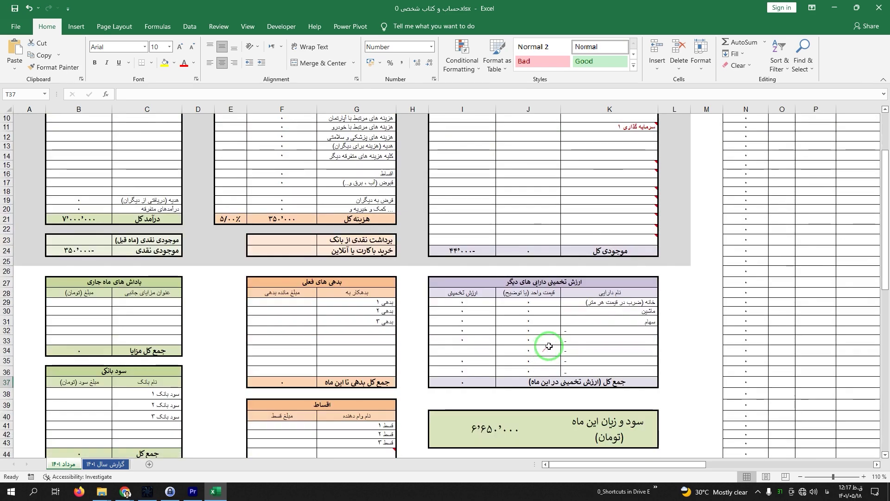
drag(554, 344, 643, 347)
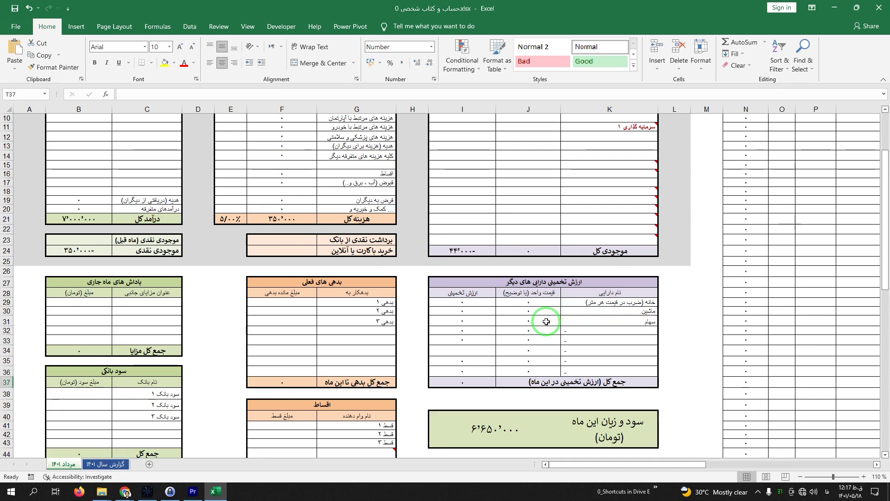
scroll(575, 352, down, 3)
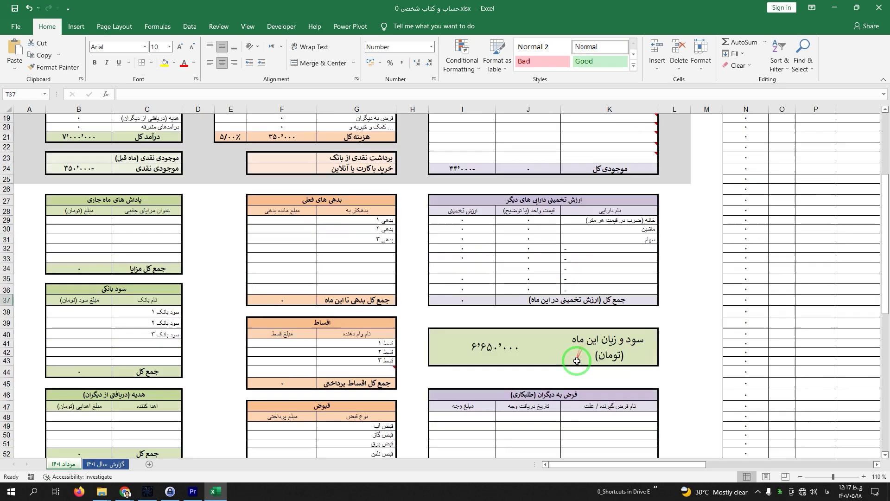
scroll(577, 361, down, 2)
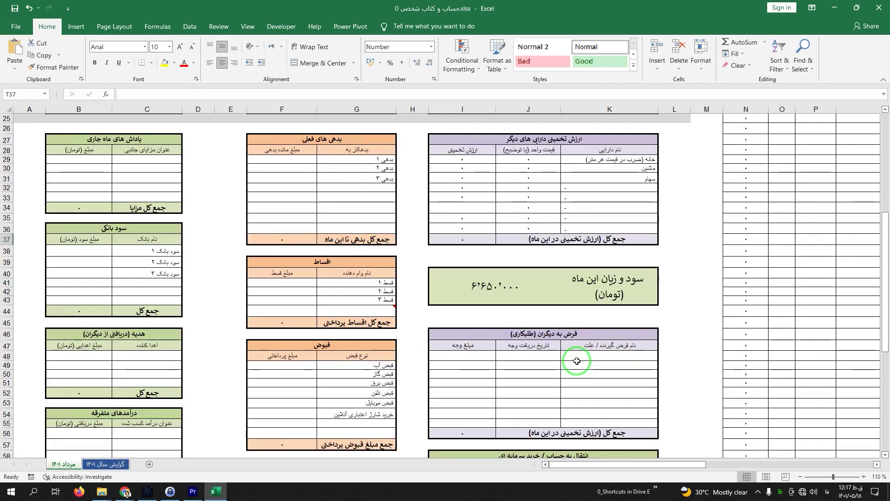
scroll(577, 361, down, 2)
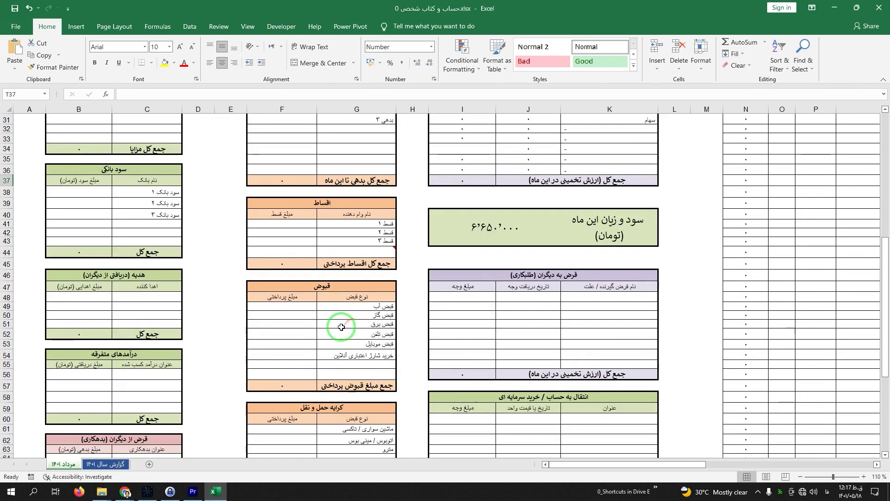
scroll(294, 370, down, 3)
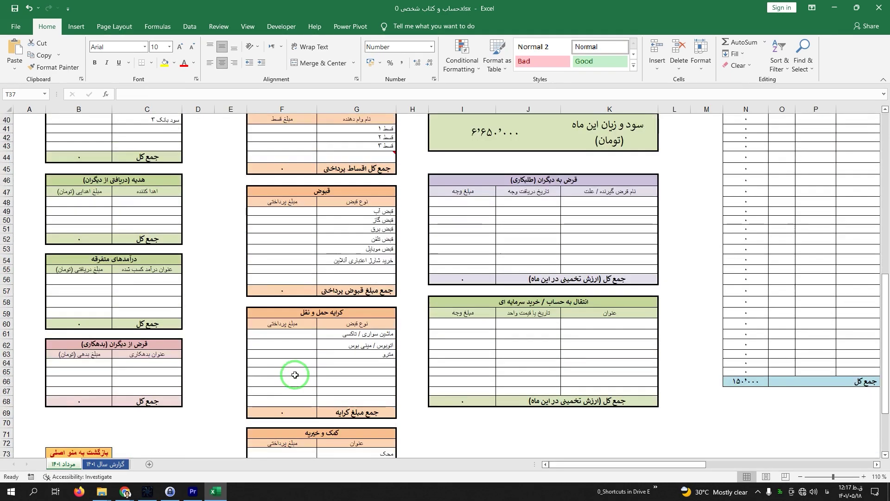
scroll(295, 377, down, 3)
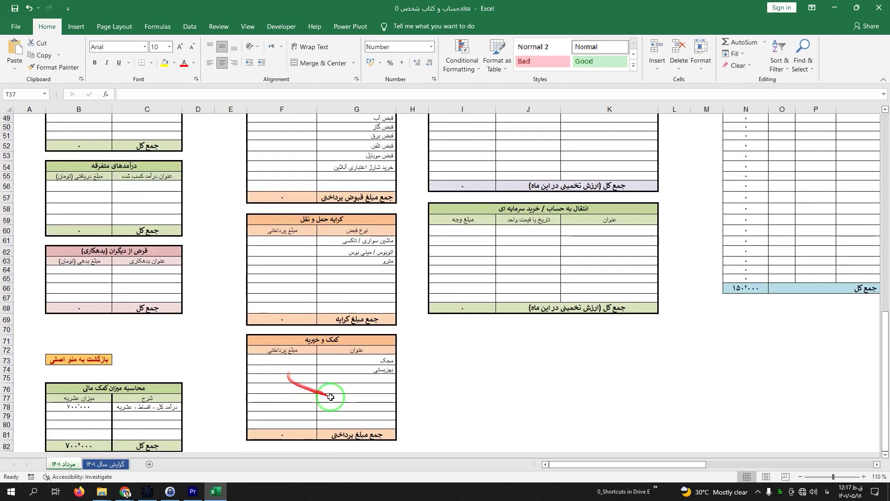
drag(633, 462, 830, 471)
scroll(742, 423, up, 11)
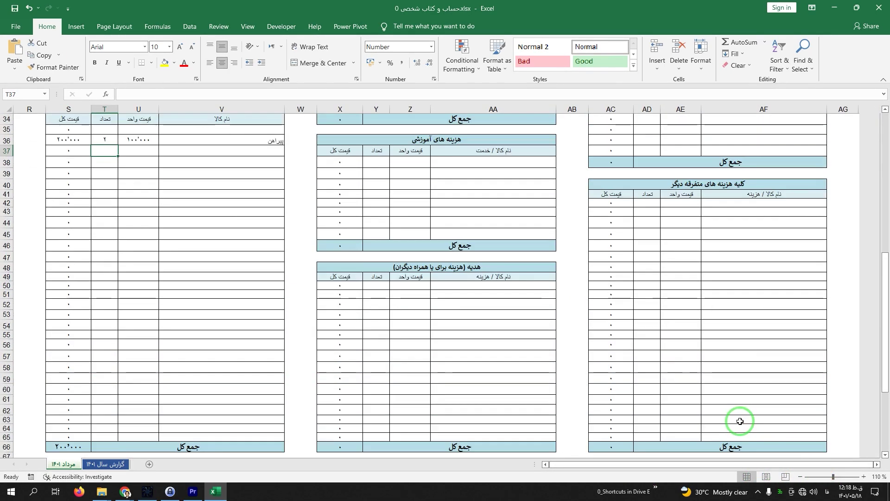
scroll(731, 423, up, 5)
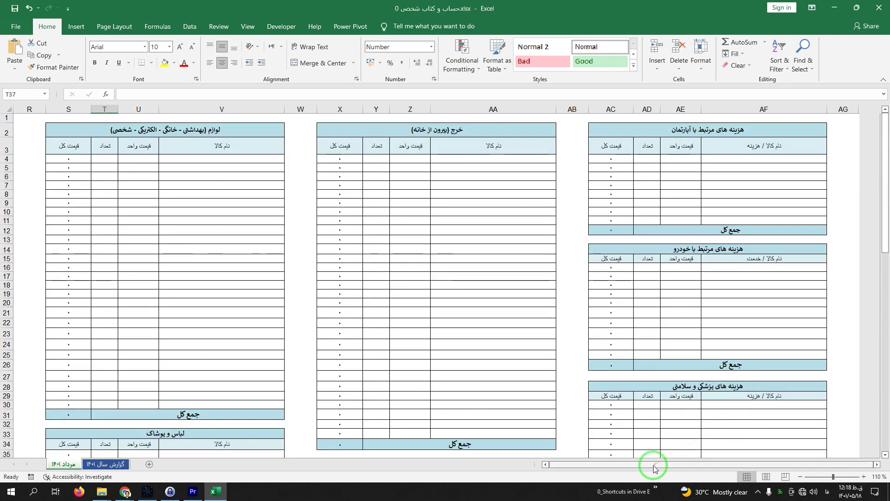
Duplicate the مرداد ۱۴۰۱ sheet, placing the copy just before the گزارش سال ۱۴۰۱ sheet
drag(652, 465, 569, 465)
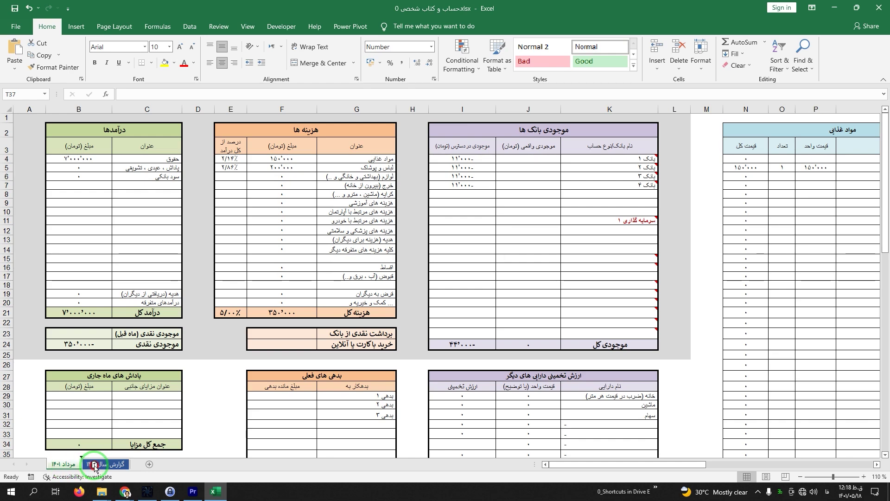
drag(95, 465, 101, 464)
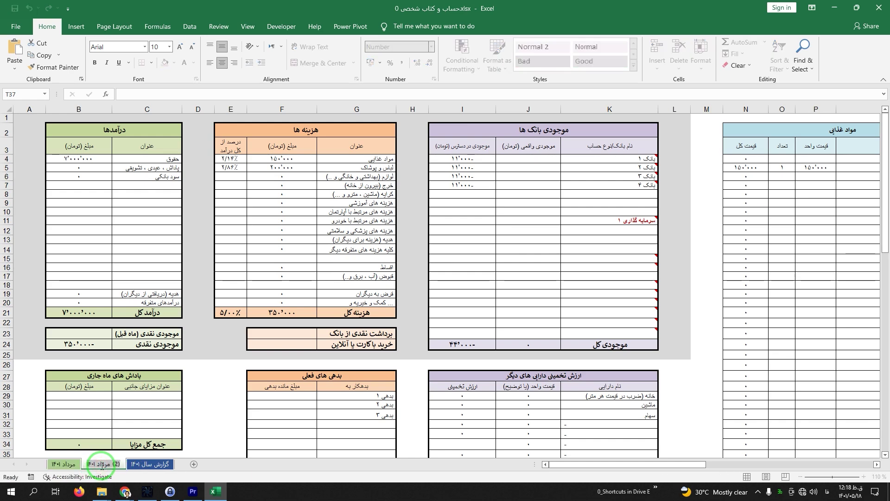
Rename the duplicated month sheet as شهریور ۱۴۰۱
text(ش)
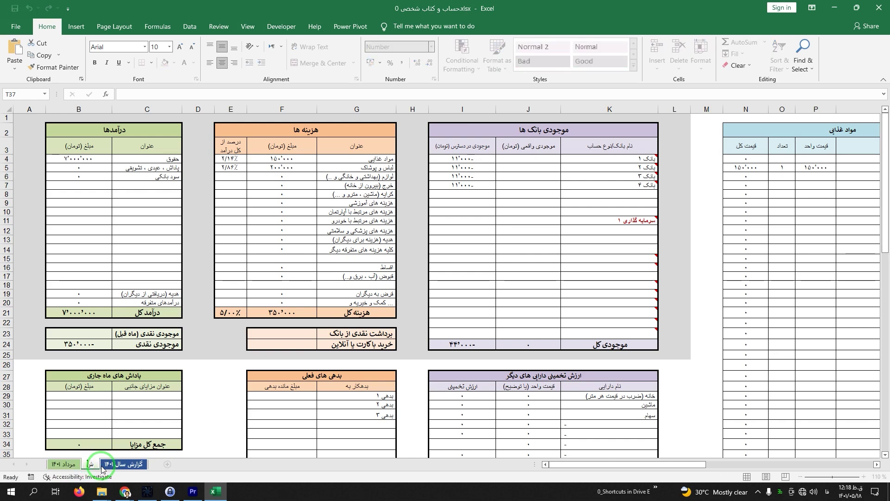
text(هریور)
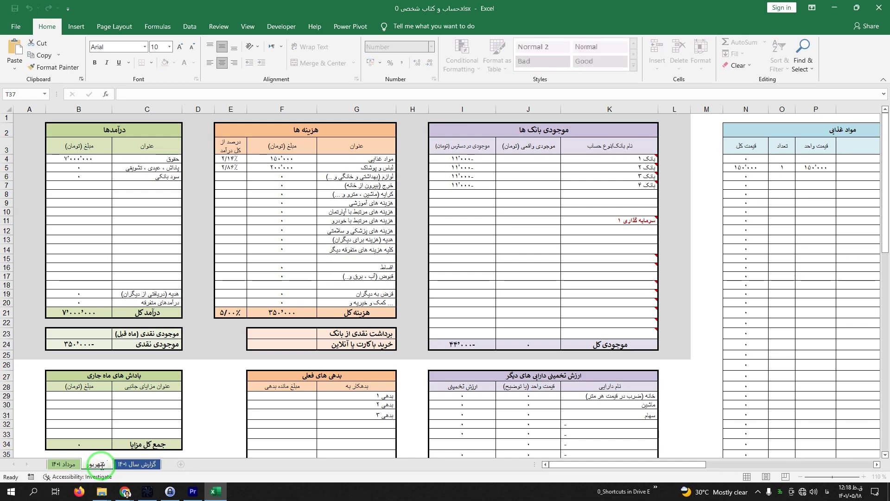
text( ۱۴۰۱)
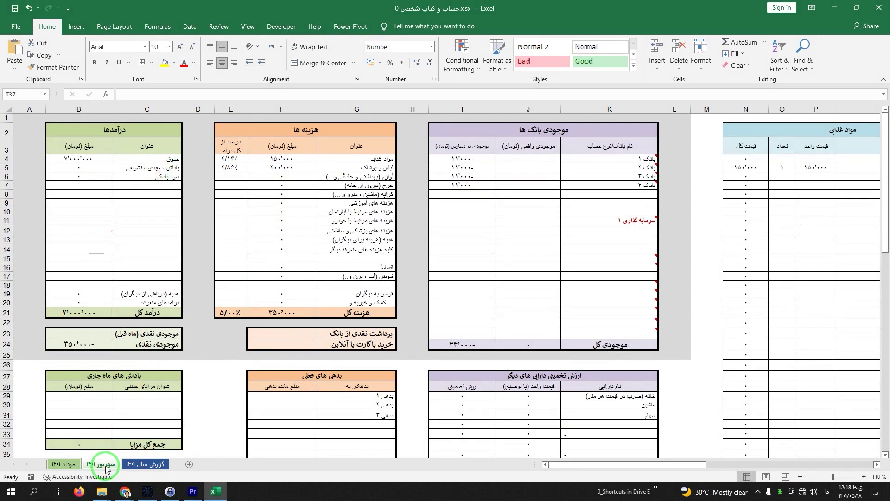
drag(103, 469, 127, 468)
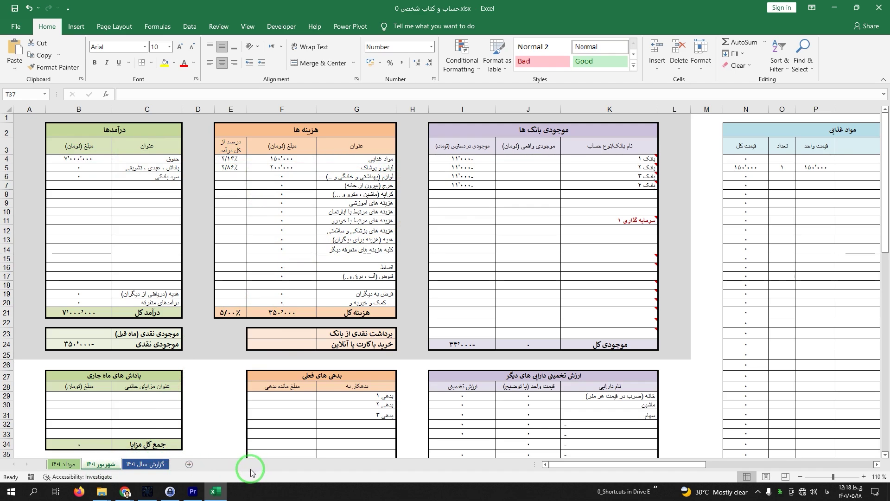
Copy the حقوق income amount from the مرداد ۱۴۰۱ sheet and paste it as a value into the 1401-05 row of the گزارش سال ۱۴۰۱ income table
click(144, 465)
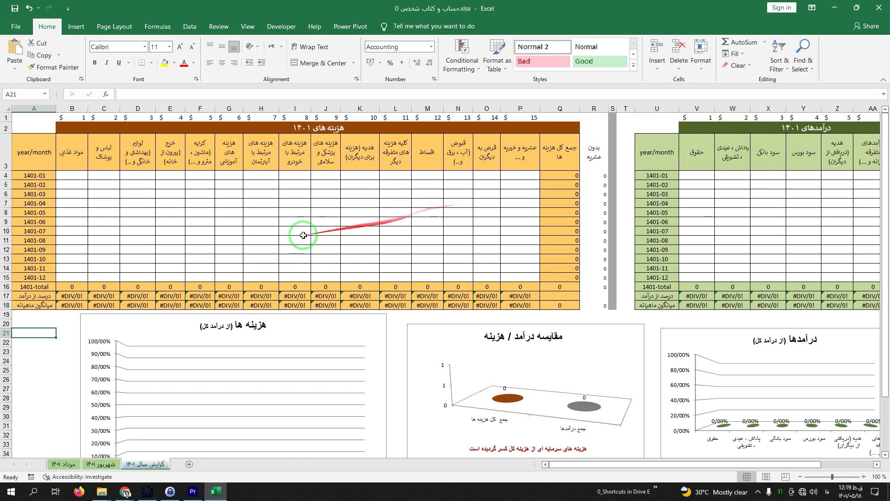
click(109, 465)
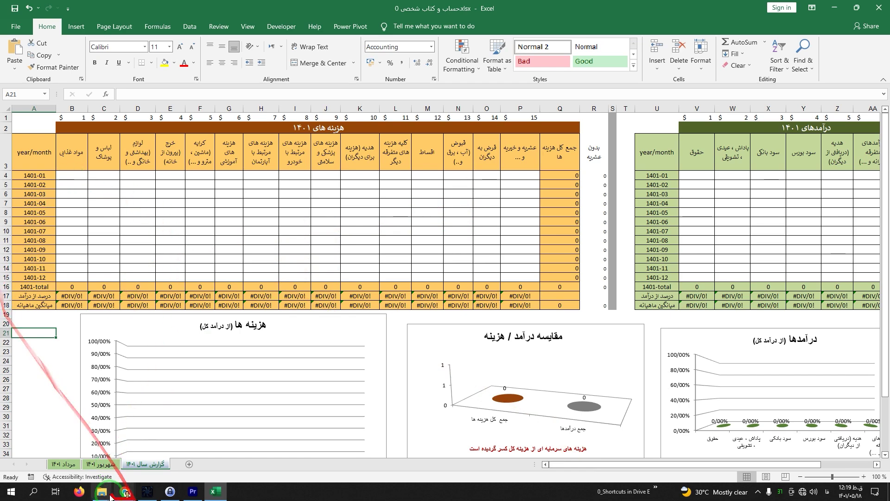
click(71, 465)
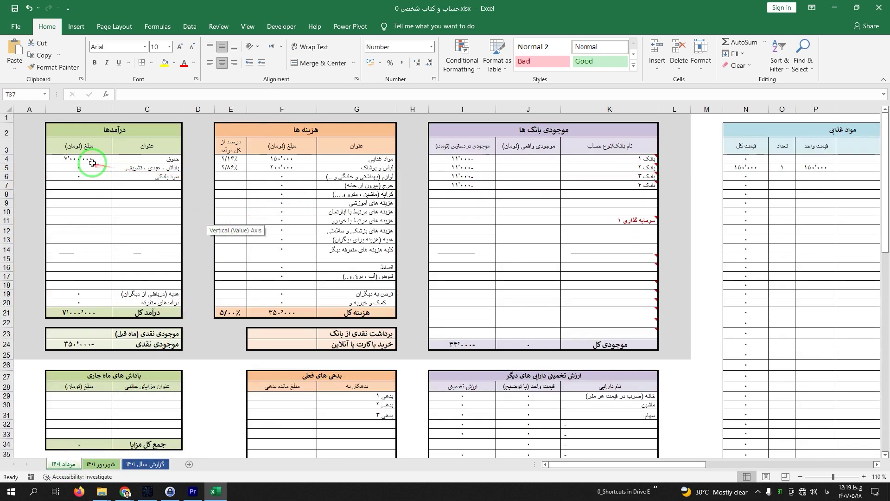
right_click(93, 160)
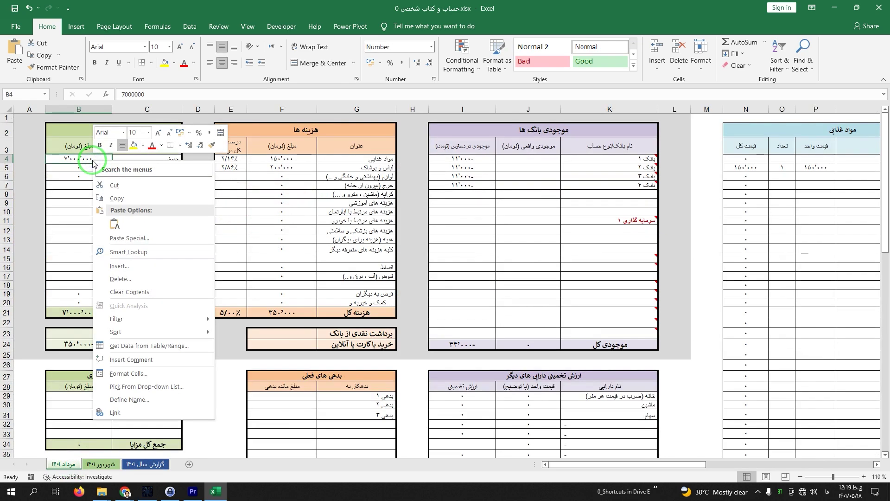
click(123, 203)
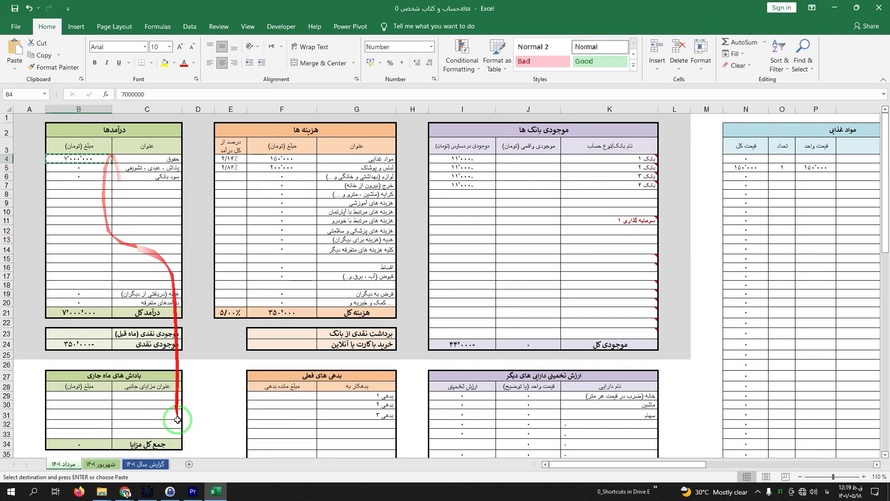
click(141, 464)
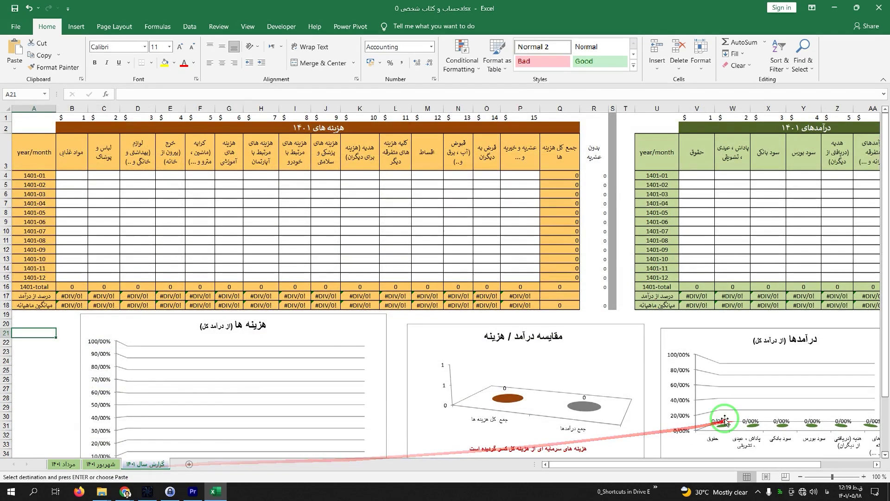
drag(677, 465, 695, 465)
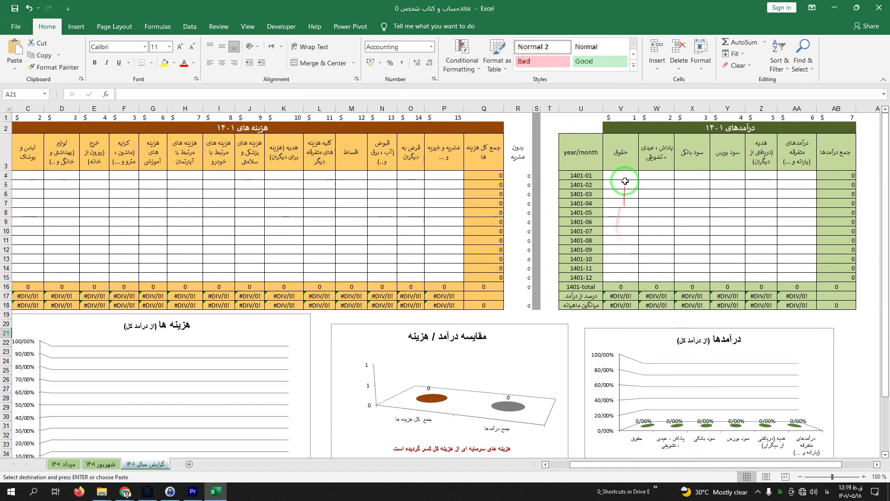
right_click(617, 215)
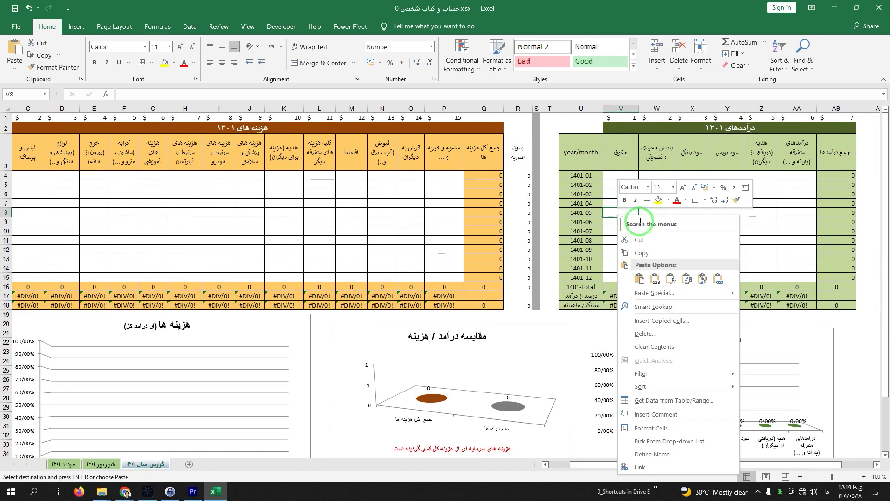
click(655, 278)
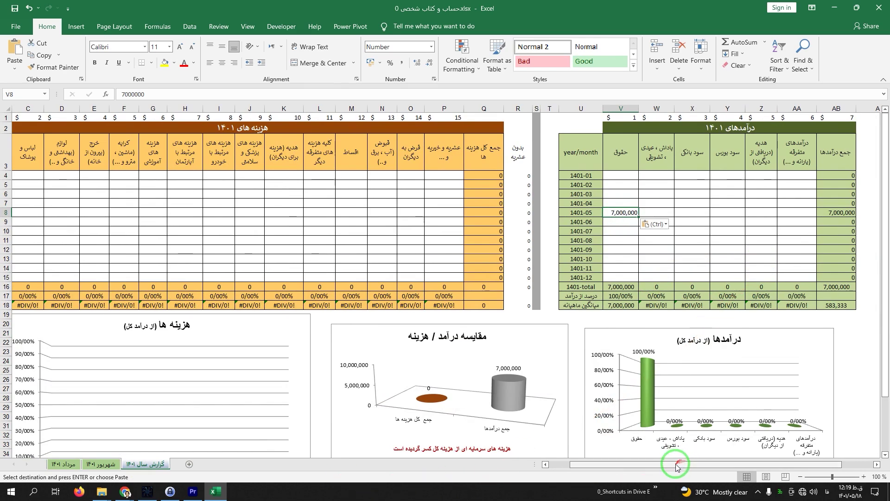
Copy the مواد غذایی expense amount from the مرداد ۱۴۰۱ sheet and paste it as a value into the 1401-05 row of the yearly expense table
drag(676, 466, 45, 469)
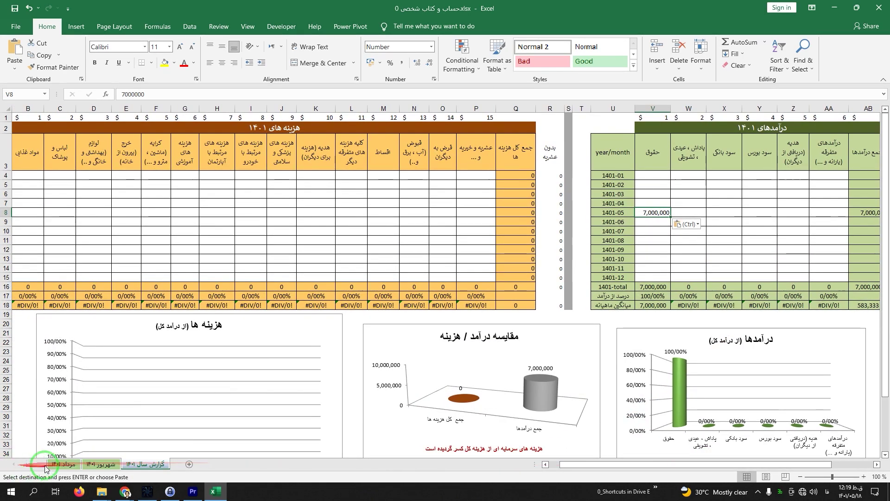
click(45, 468)
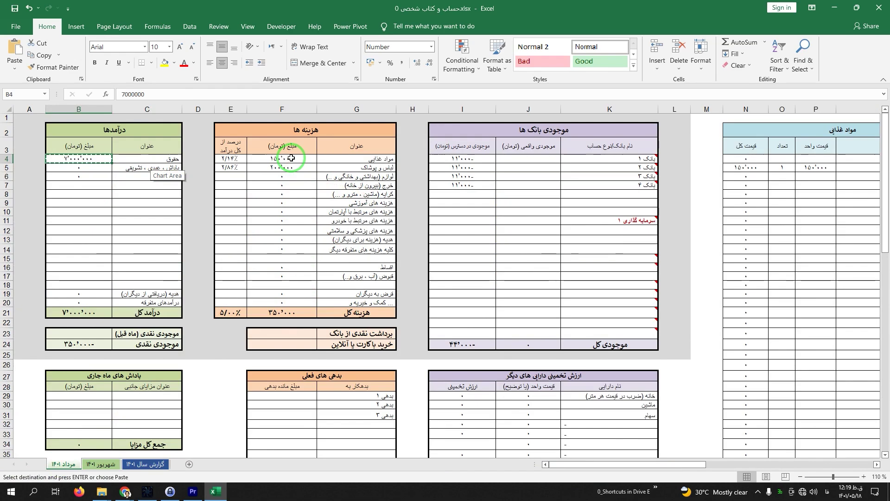
right_click(288, 159)
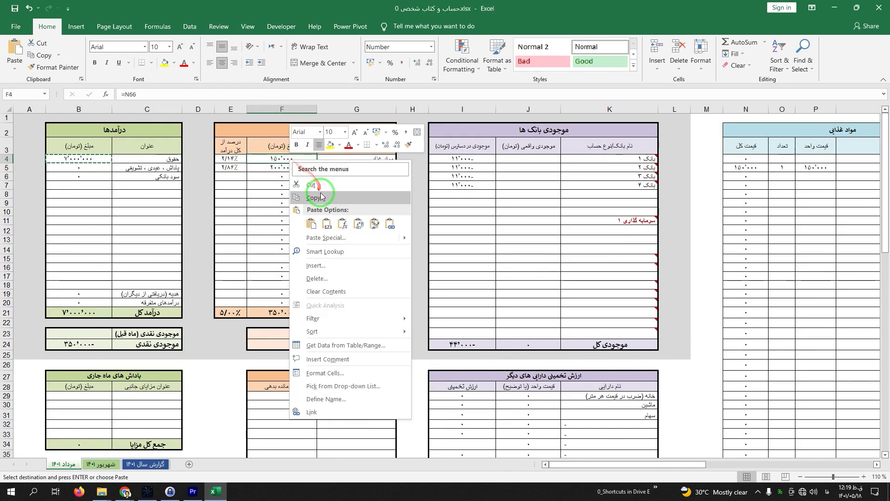
click(298, 191)
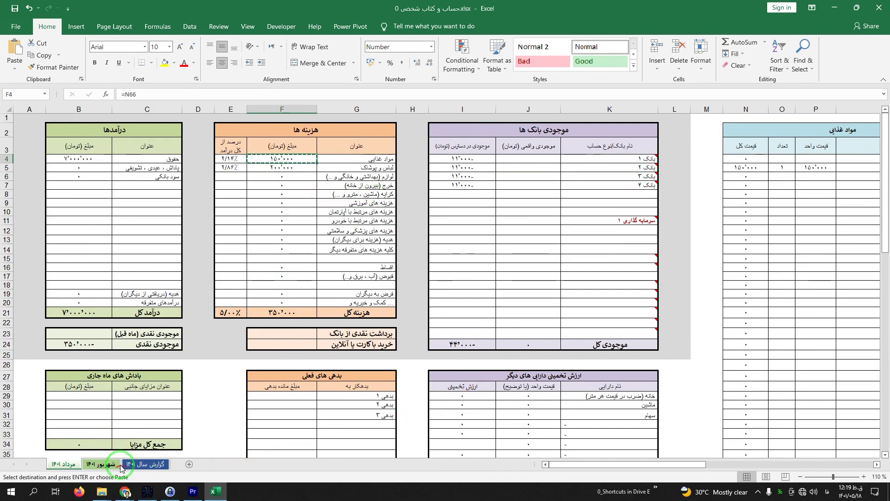
click(136, 466)
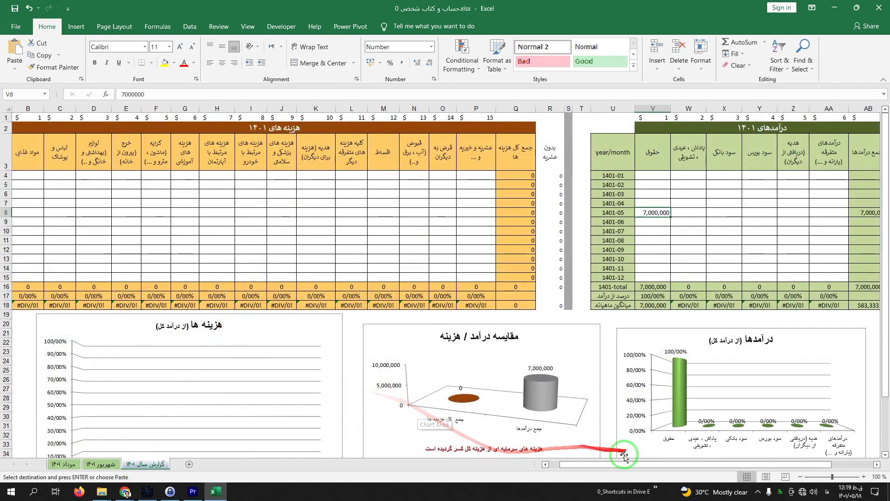
drag(628, 464, 569, 465)
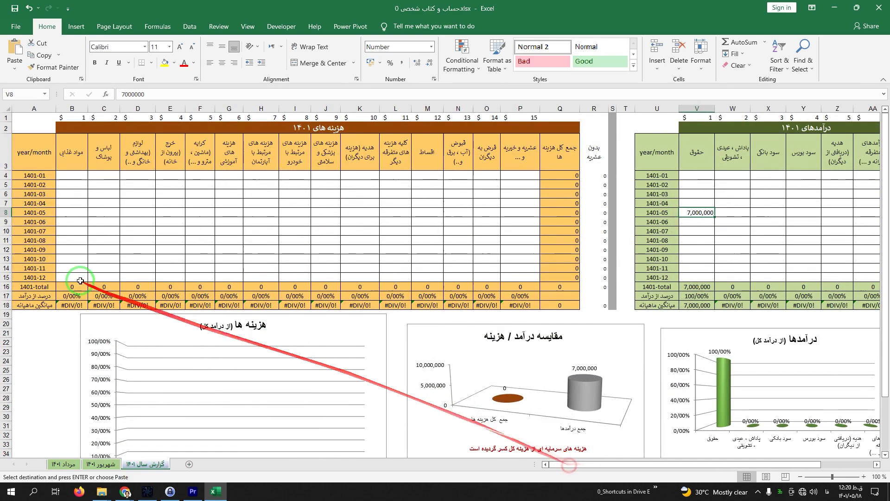
right_click(67, 214)
click(103, 279)
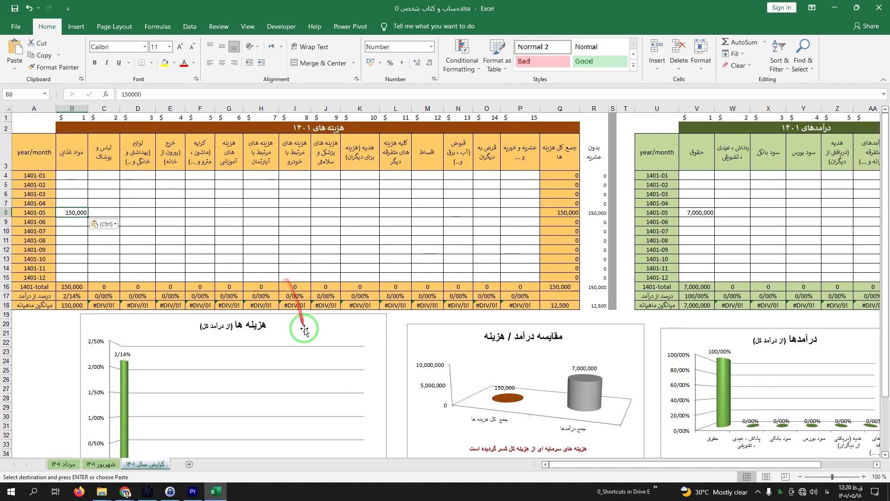
Examine the expense, income and income-versus-expense charts beneath the yearly report tables
scroll(311, 346, down, 1)
scroll(311, 345, down, 1)
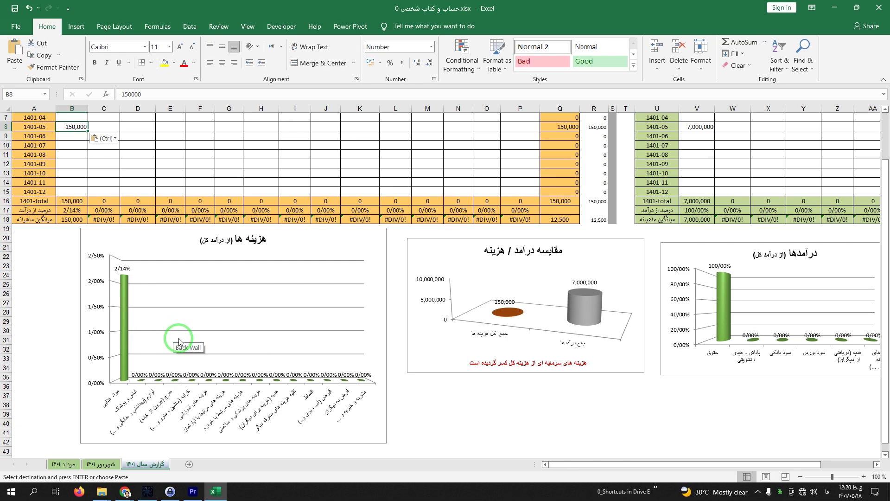
click(622, 465)
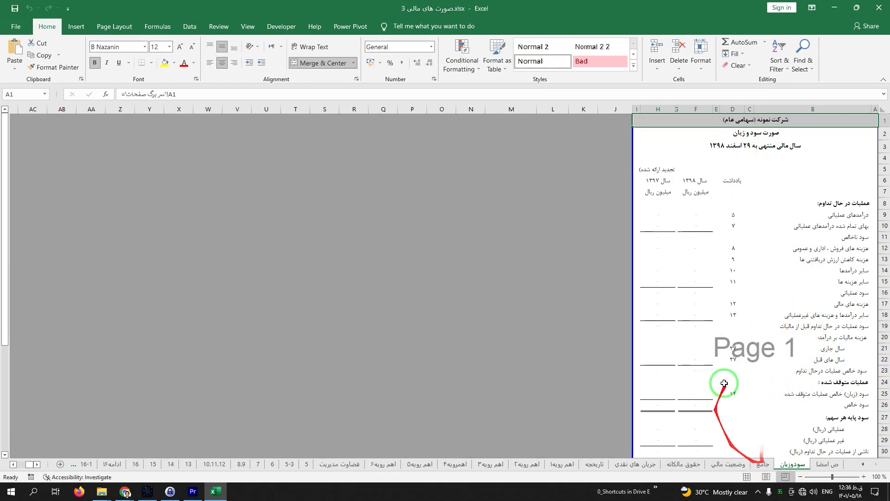
Look through the جامع, وضعیت مالی, حقوق مالکانه and جریان های نقدی sheets of the sample financial statements workbook
click(761, 464)
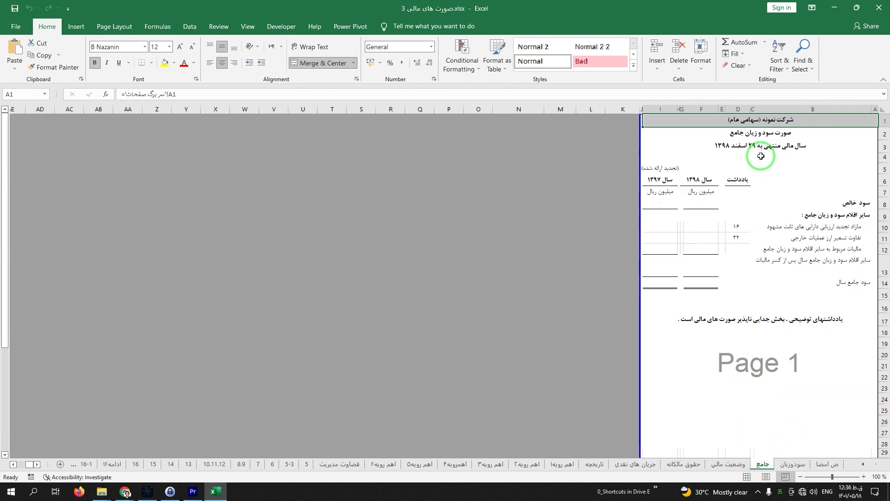
click(729, 464)
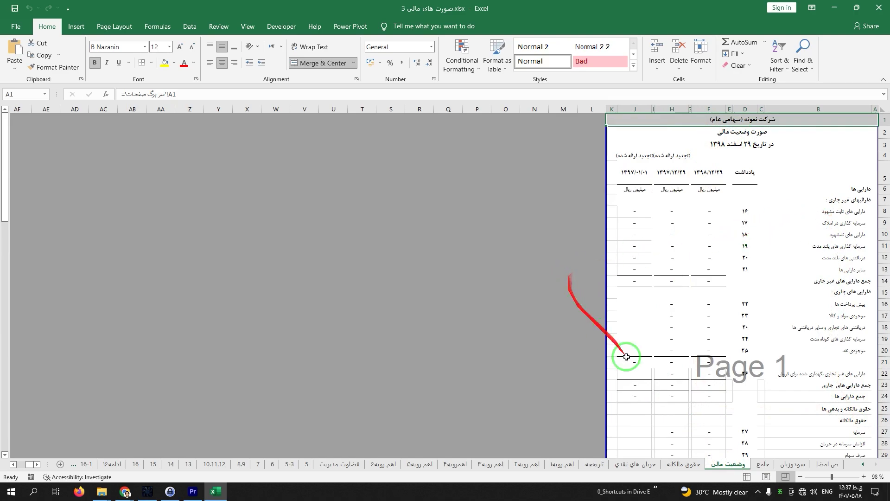
click(688, 466)
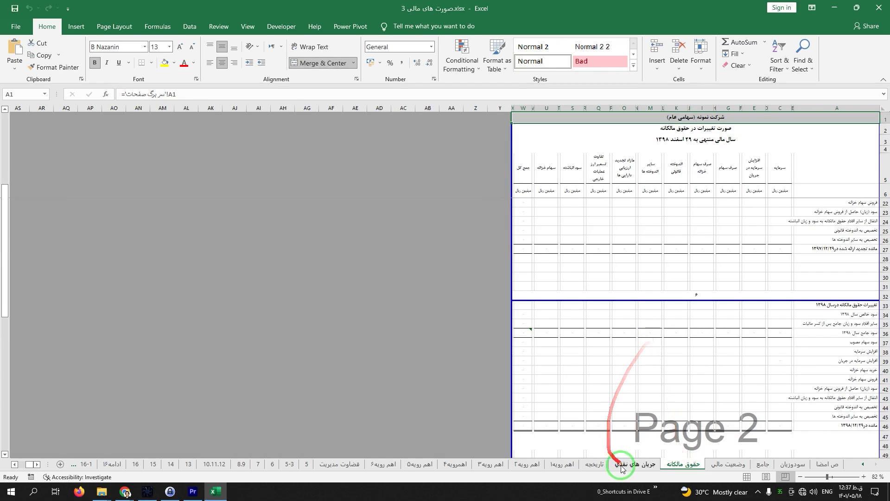
click(634, 463)
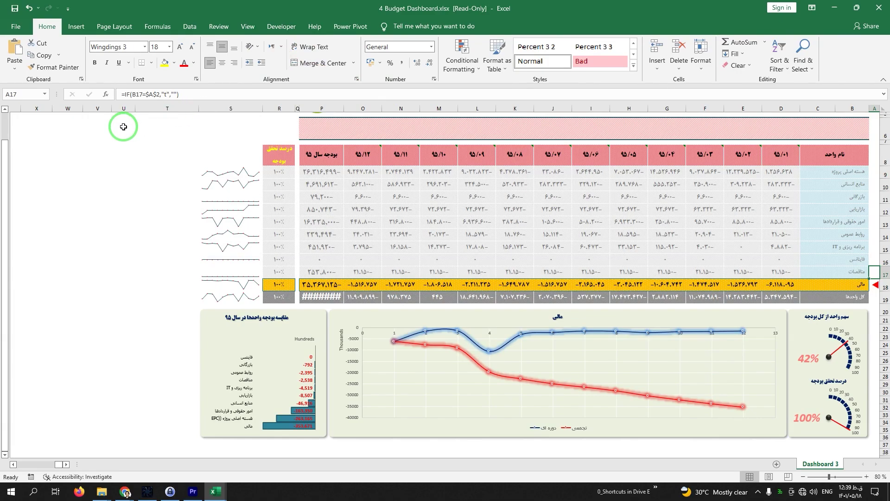
Auto-fit the width of the بودجه سال ۹۵ column in the budget dashboard's table
double_click(301, 107)
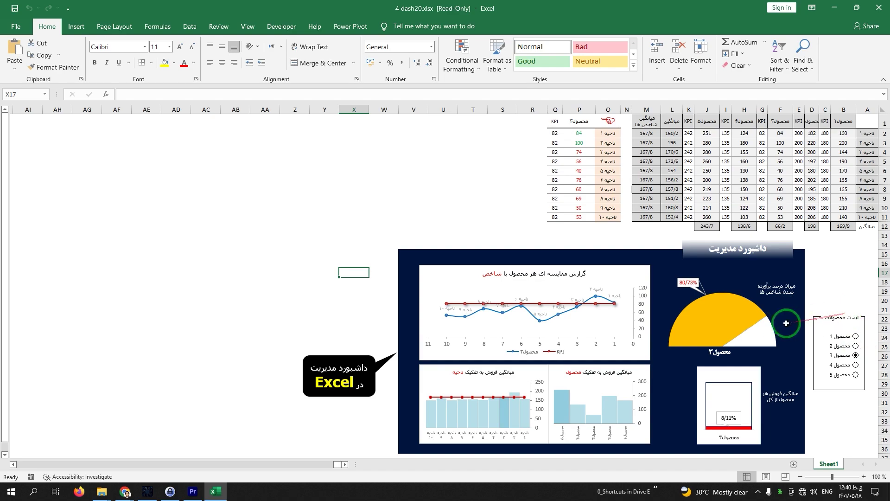
Show each product from محصول 1 to محصول 5 in turn on the management dashboard to compare their charts
mouse_move(762, 326)
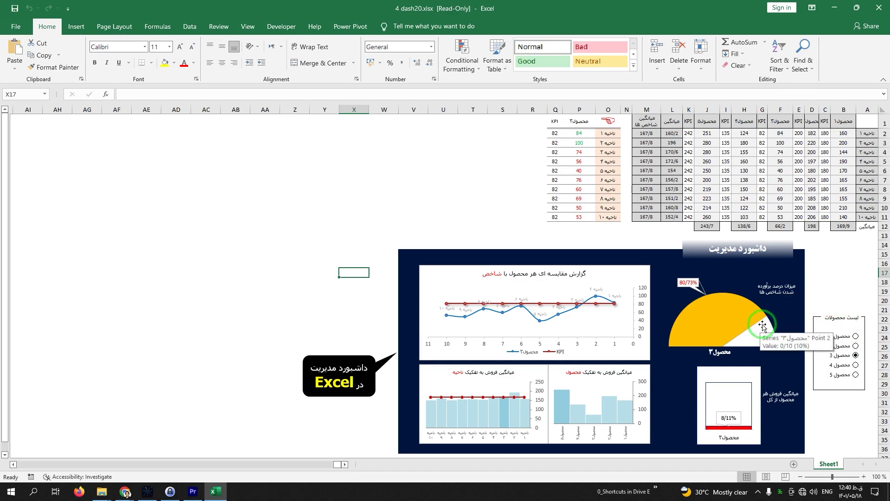
drag(763, 326, 785, 329)
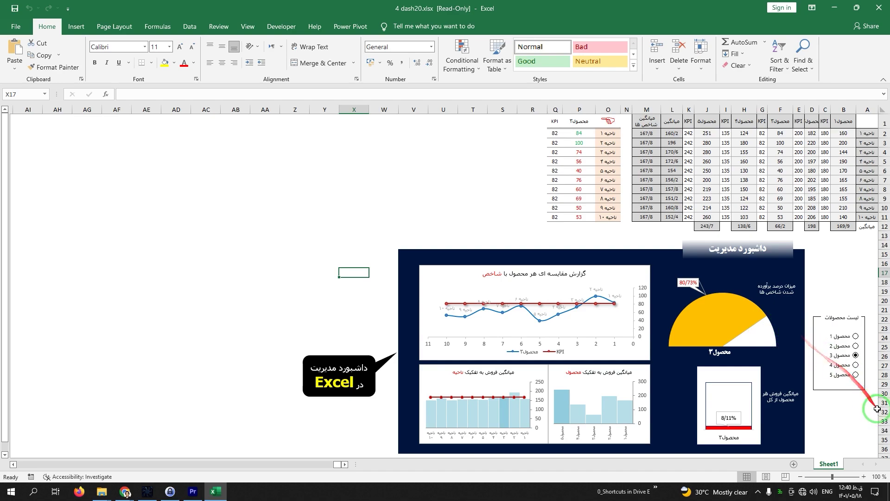
click(855, 336)
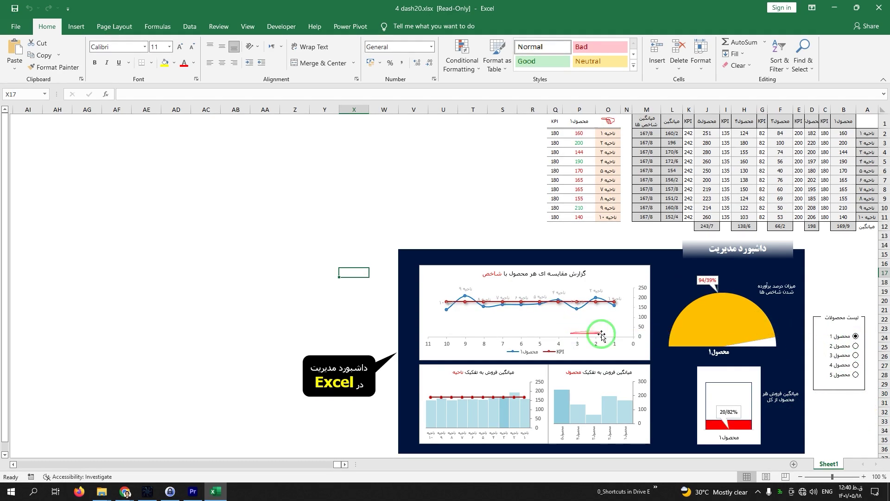
click(856, 346)
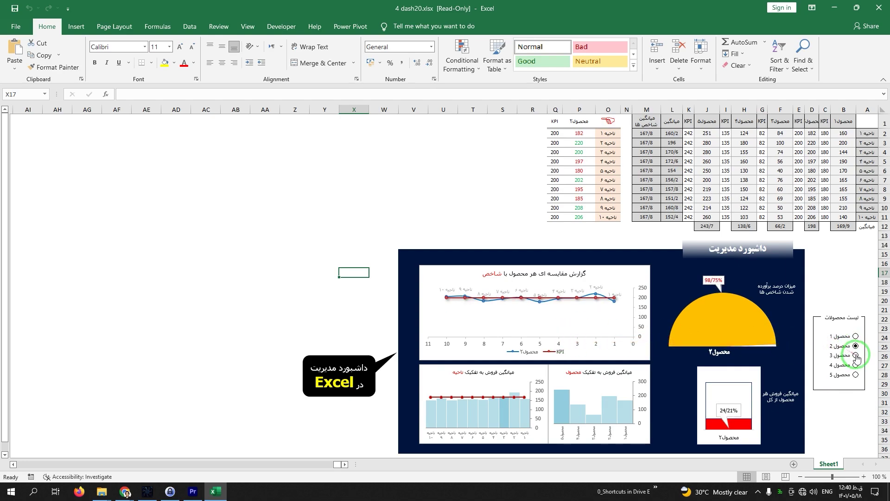
click(856, 356)
click(856, 365)
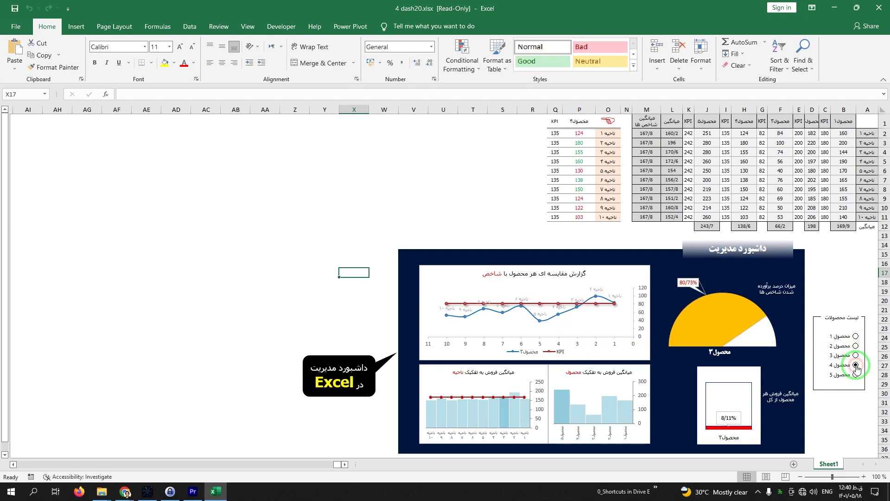
click(855, 374)
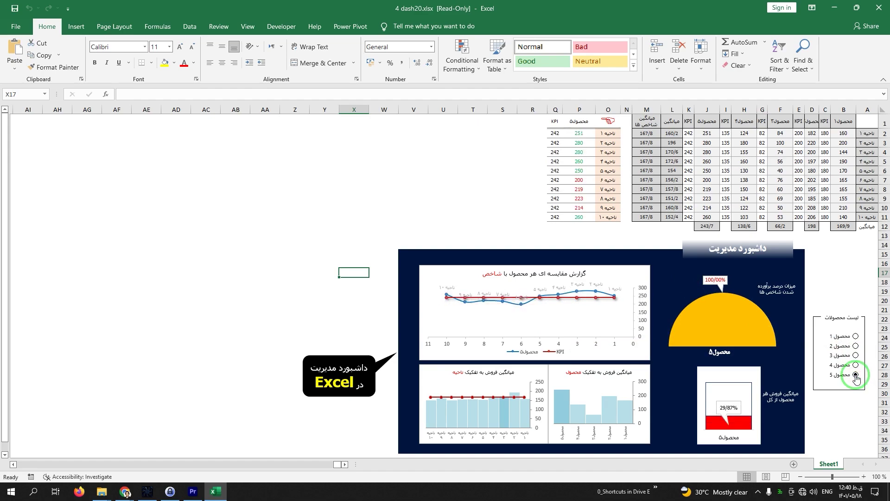